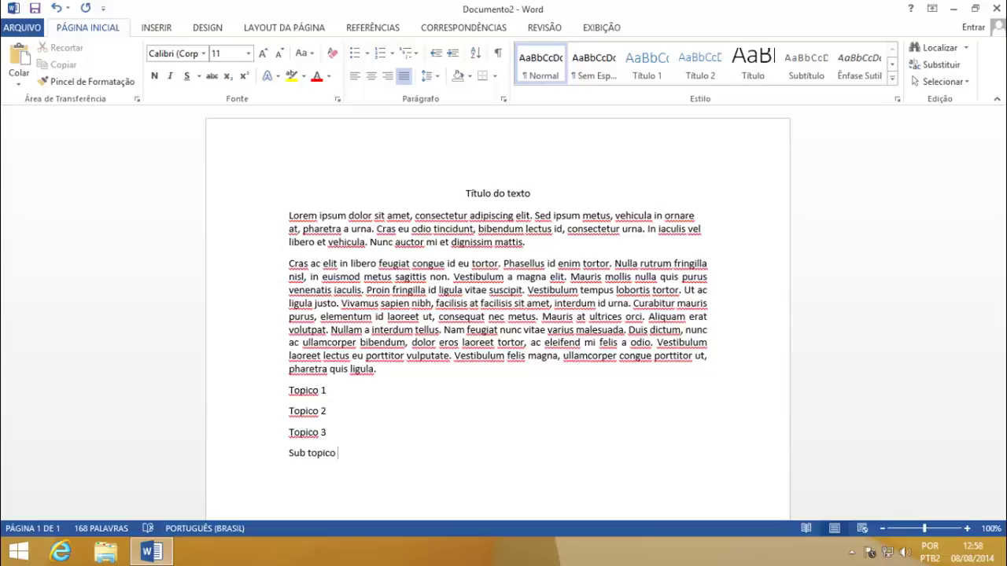
Complete the last topic line so that it reads Sub tópico 4.
{"action": "type", "text": "4"}
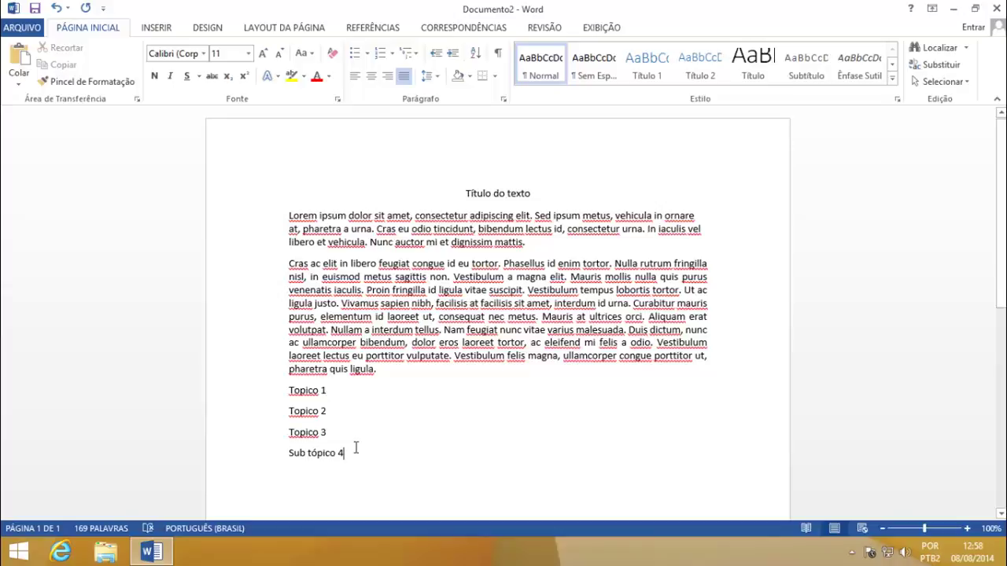
{"action": "left_click", "coordinate": [290, 390]}
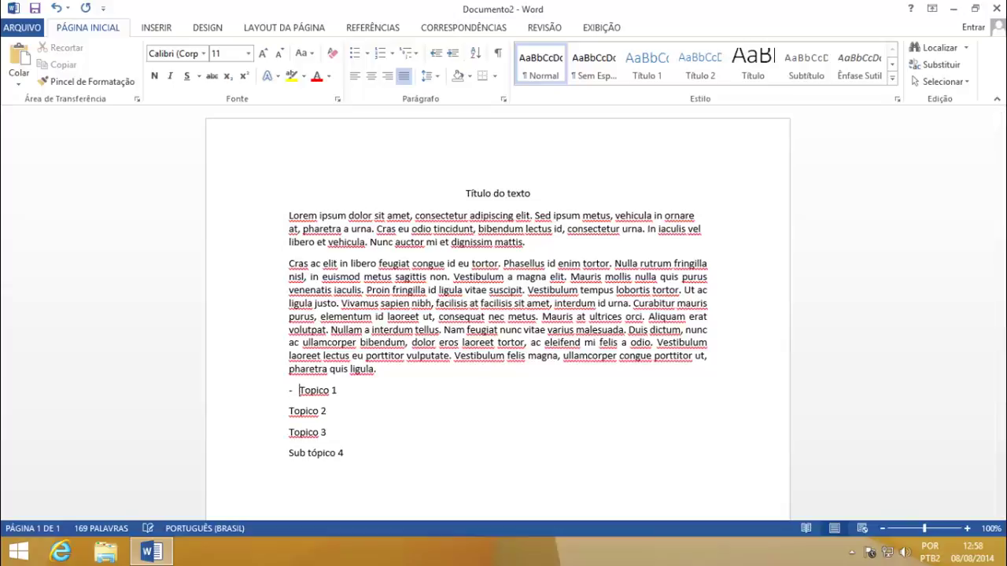
{"action": "key", "text": "BackSpace"}
{"action": "key", "text": "BackSpace"}
{"action": "key", "text": "BackSpace"}
{"action": "key", "text": "BackSpace"}
{"action": "key", "text": "BackSpace"}
Format the lines from Topico 1 to Sub tópico 4 as a bulleted list with solid round bullets.
{"action": "left_click_drag", "start_coordinate": [290, 392], "coordinate": [346, 453]}
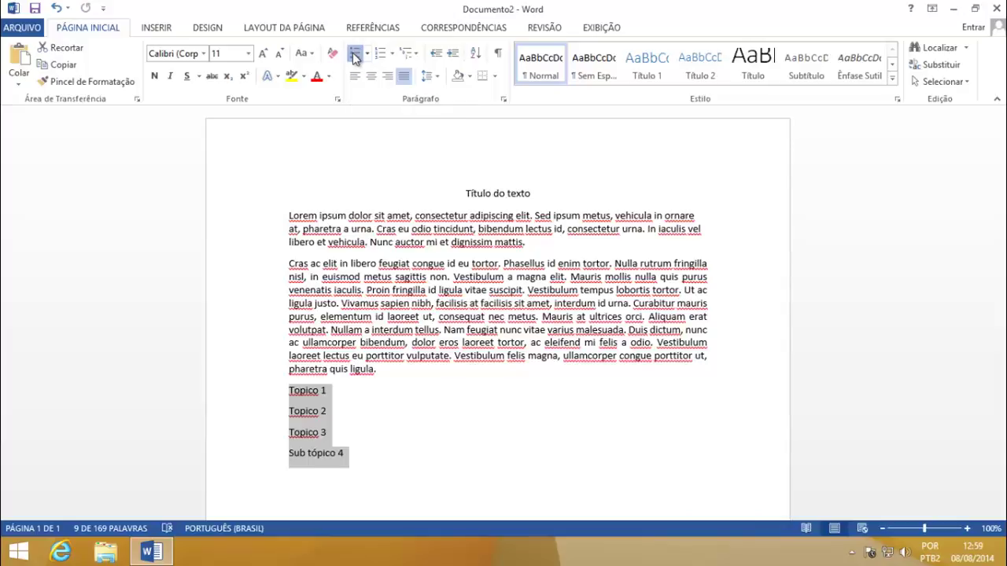
{"action": "left_click", "coordinate": [355, 55]}
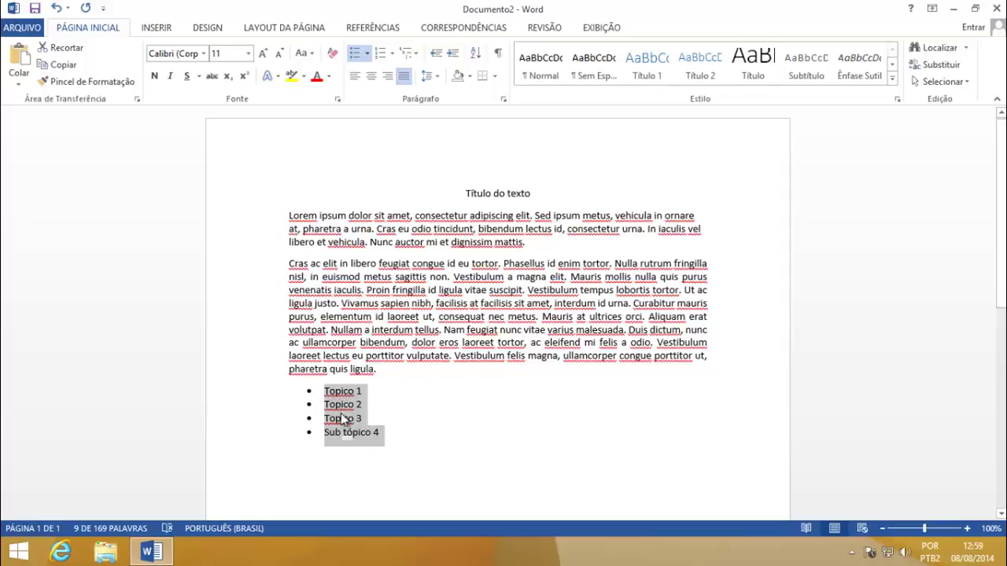
{"action": "left_click", "coordinate": [368, 53]}
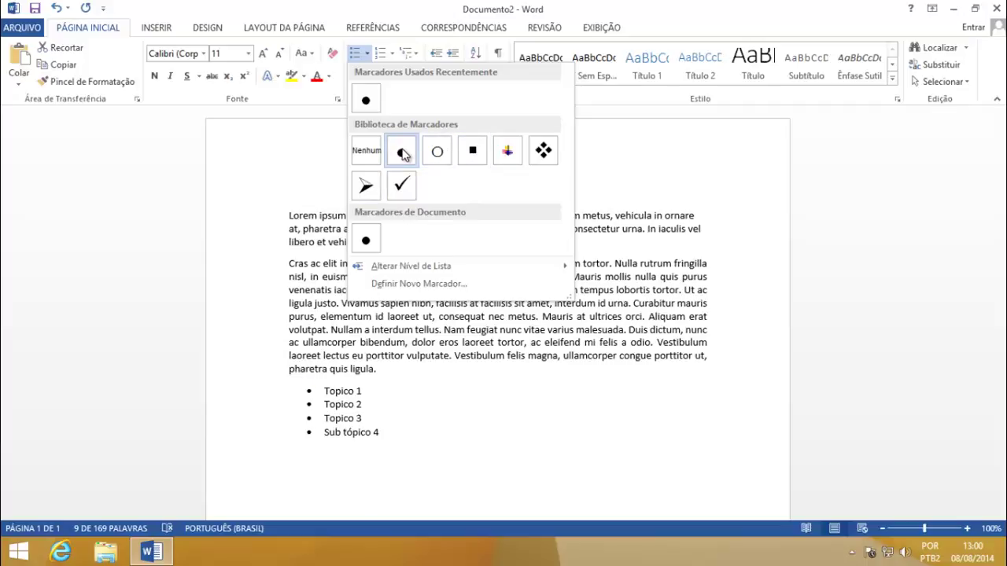
{"action": "left_click", "coordinate": [403, 154]}
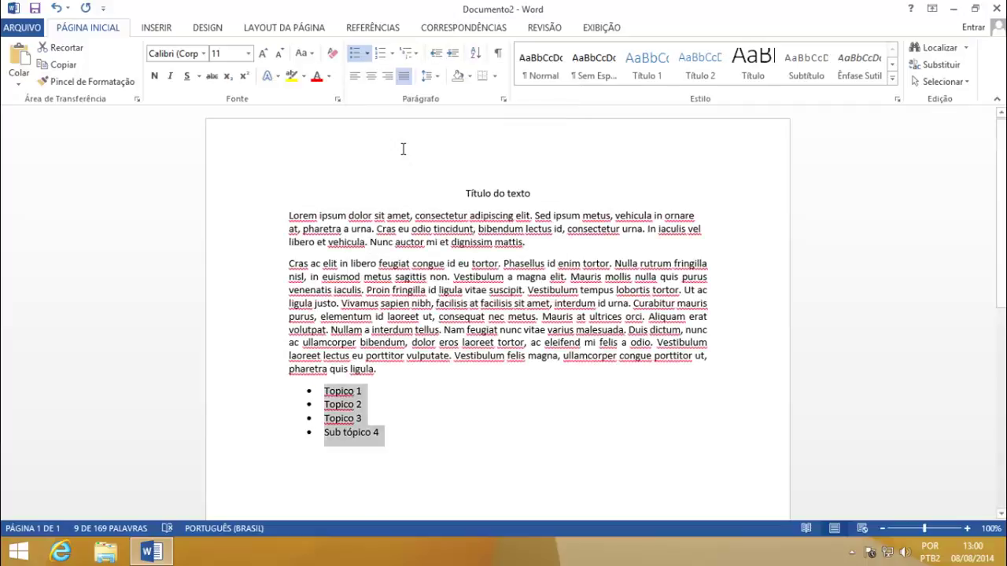
Convert the four topic lines to a numbered list and demote Sub tópico 4 by one level.
{"action": "left_click", "coordinate": [380, 59]}
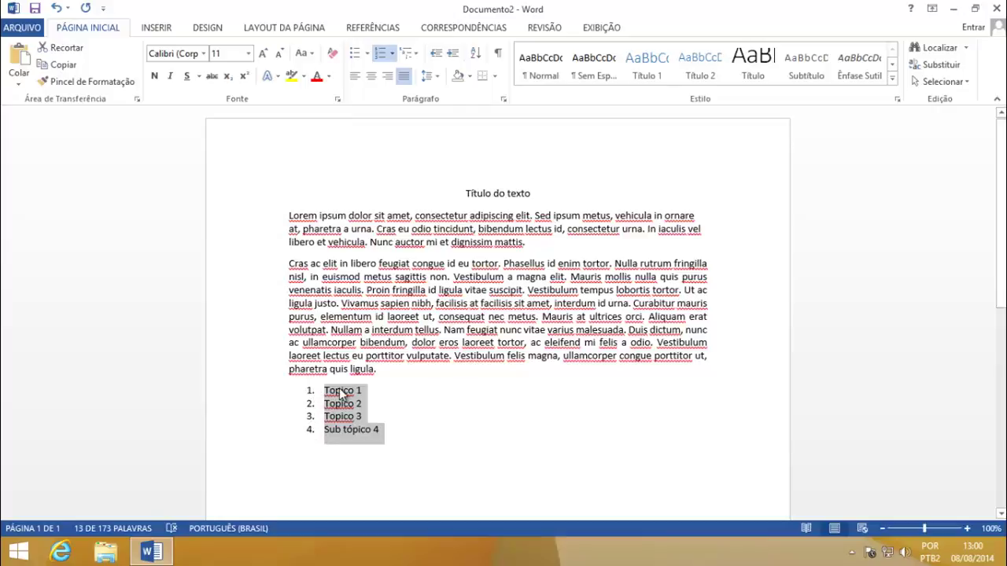
{"action": "left_click", "coordinate": [393, 54]}
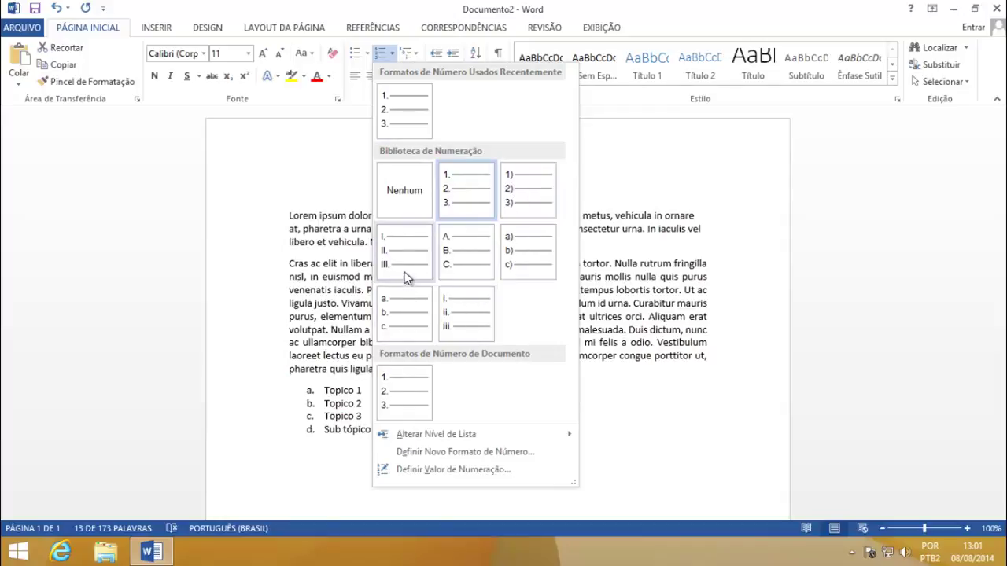
{"action": "left_click", "coordinate": [416, 54]}
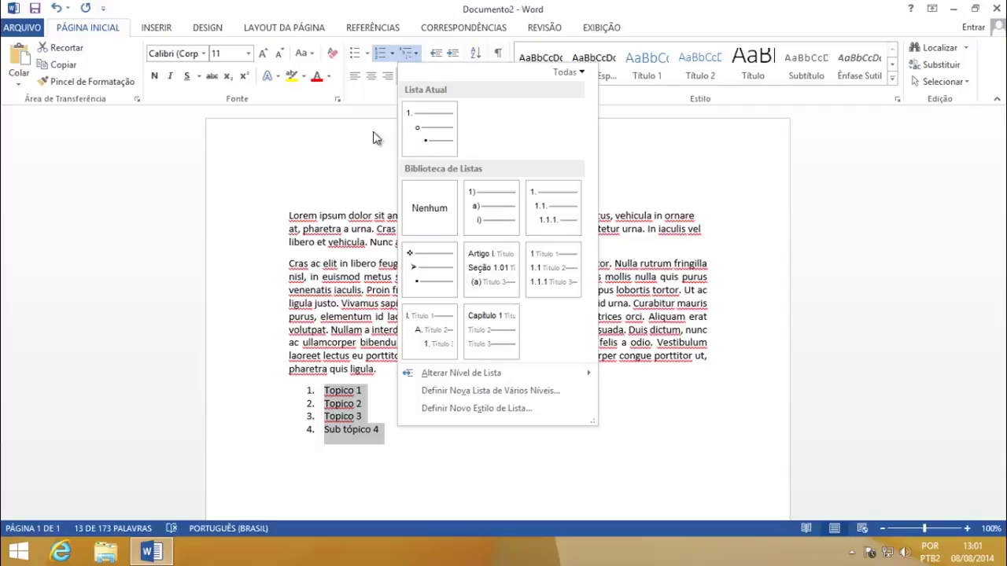
{"action": "left_click", "coordinate": [340, 391]}
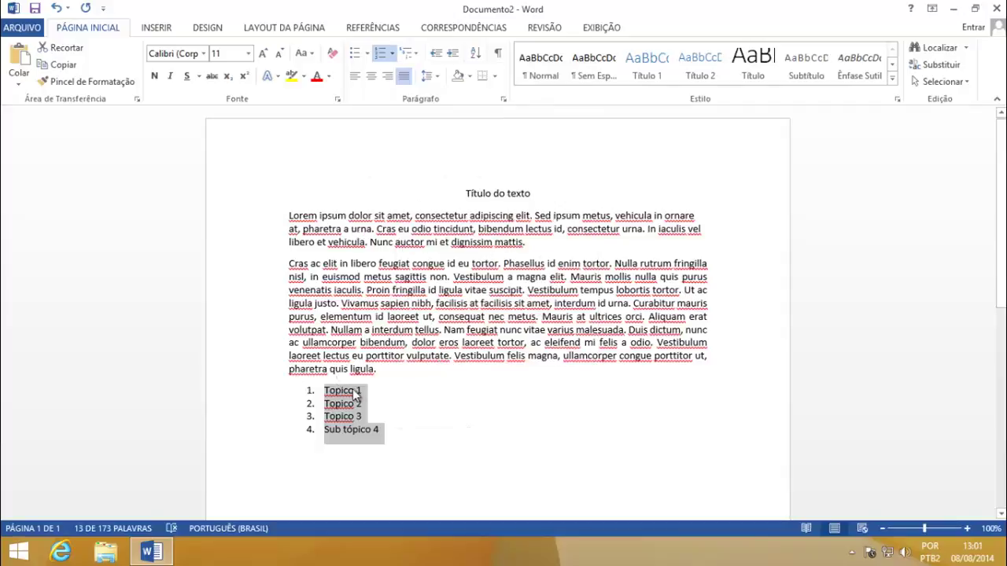
{"action": "left_click", "coordinate": [363, 391]}
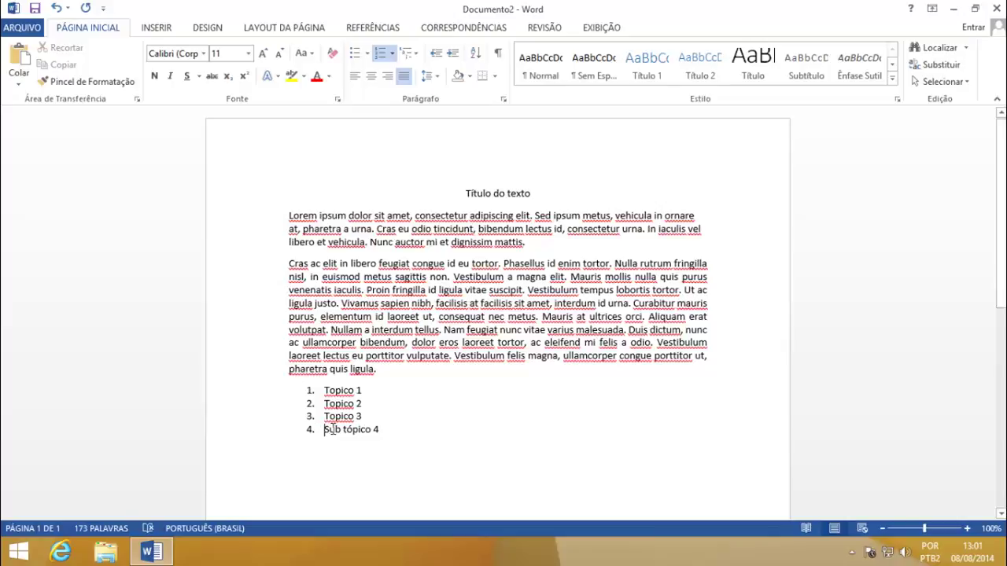
{"action": "key", "text": "Tab"}
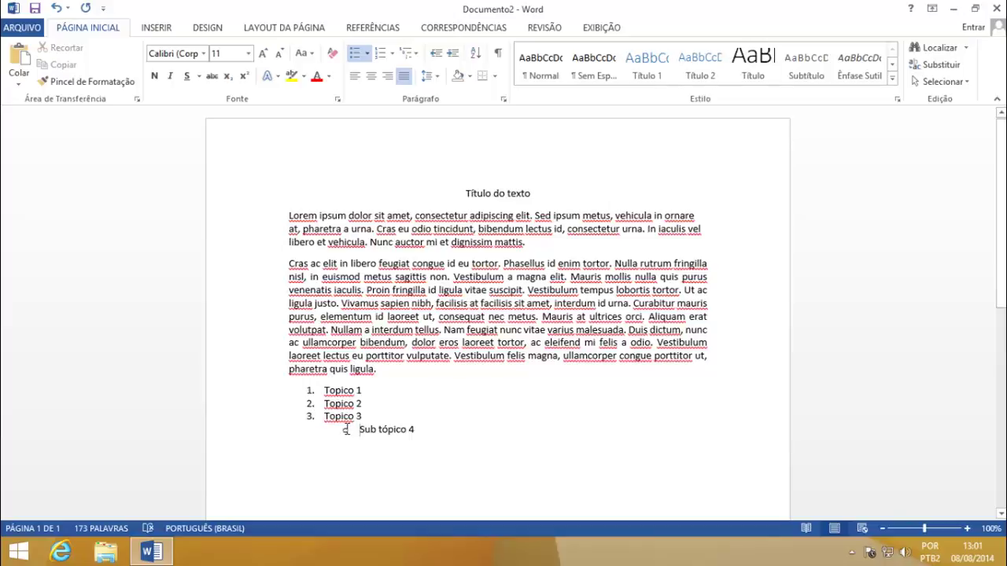
Insert a list item Topico intermediario after Topico 2 and demote it by one level.
{"action": "left_click", "coordinate": [373, 403]}
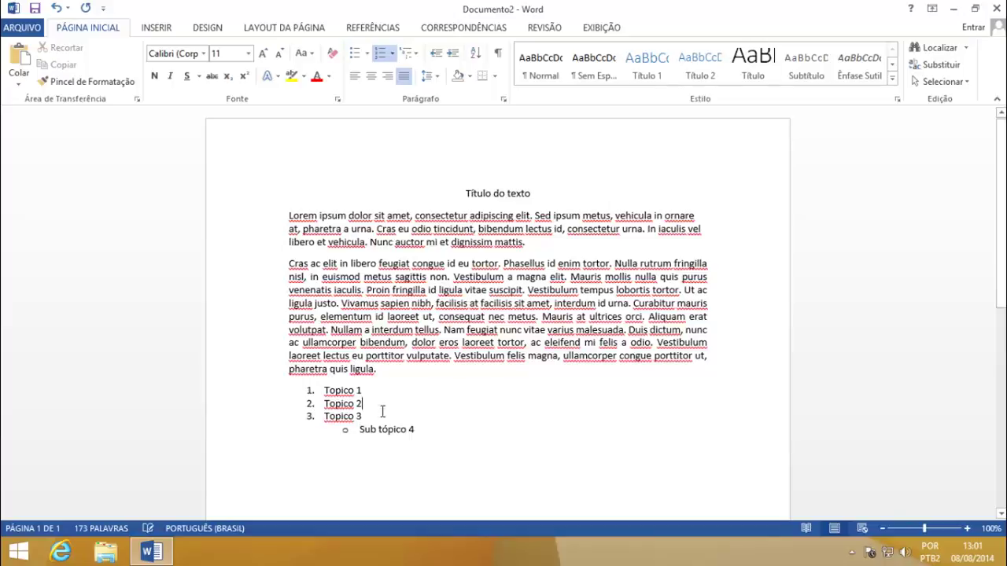
{"action": "key", "text": "Return"}
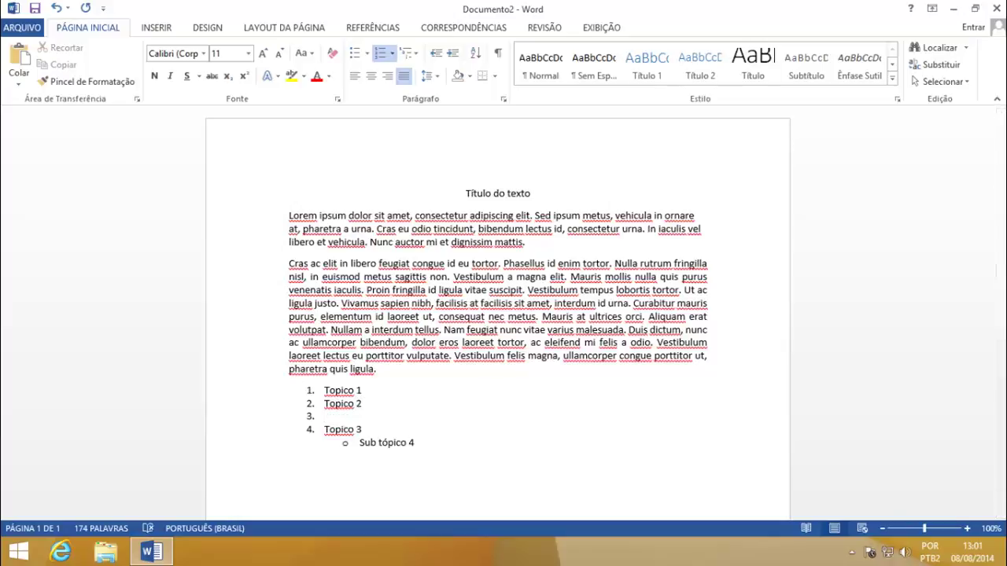
{"action": "type", "text": "Topico intermediario"}
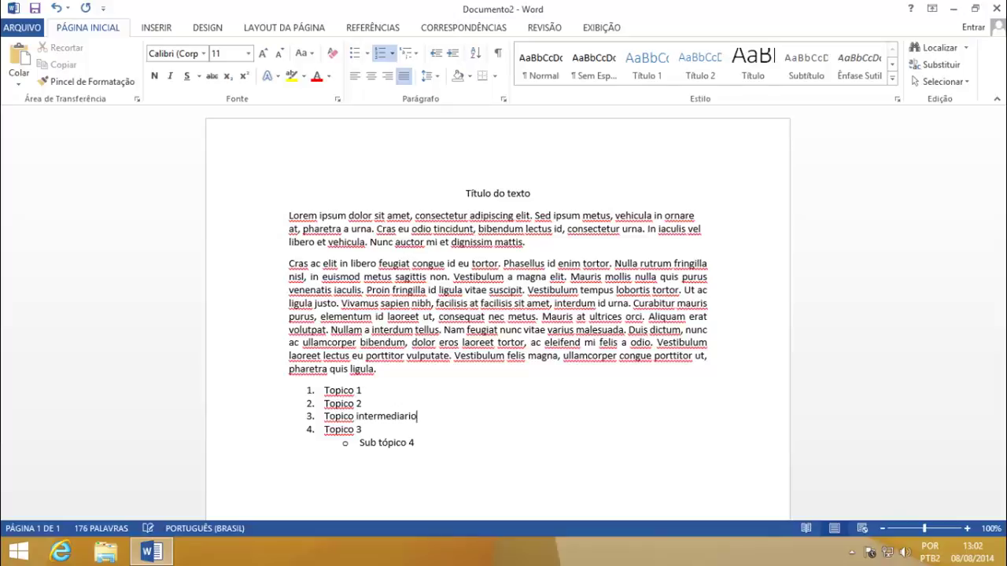
{"action": "key", "text": "Left"}
{"action": "key", "text": "Left"}
{"action": "key", "text": "Left"}
{"action": "key", "text": "Left"}
{"action": "key", "text": "Left"}
{"action": "key", "text": "Left"}
{"action": "key", "text": "Left"}
{"action": "key", "text": "Left"}
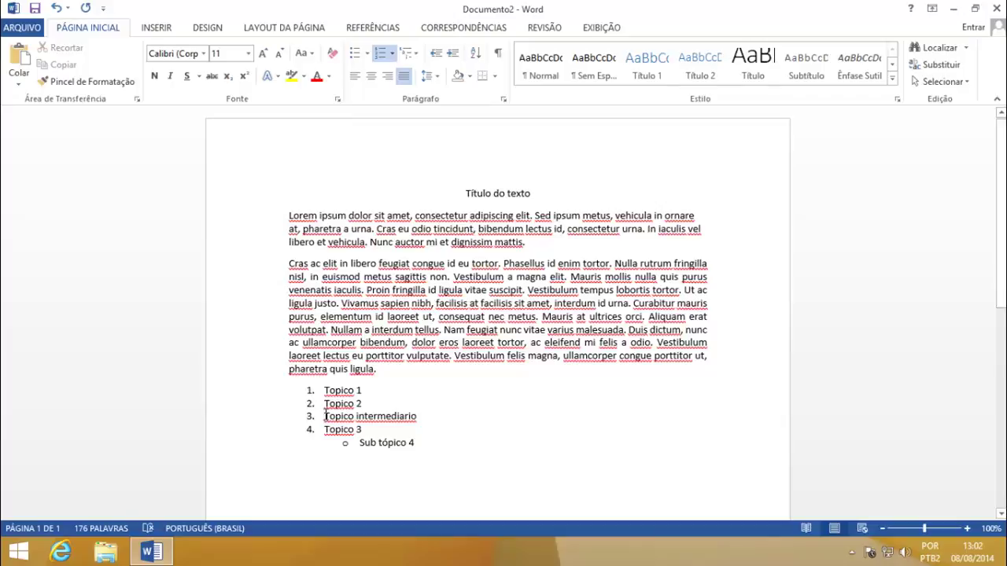
{"action": "key", "text": "Tab"}
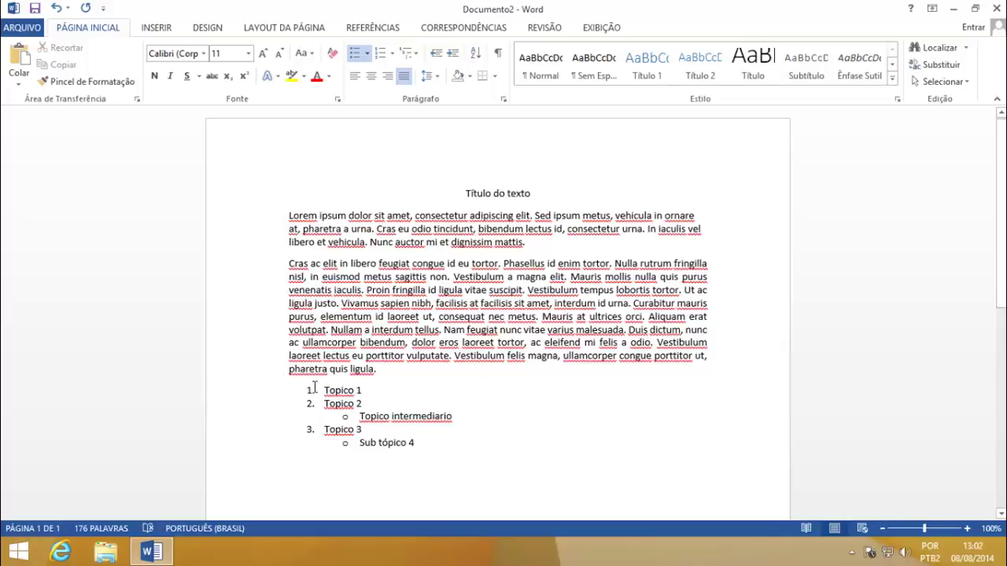
Apply the multilevel numbering format 1., 1.1., 1.1.1. to the whole topic list.
{"action": "left_click_drag", "start_coordinate": [324, 390], "coordinate": [418, 443]}
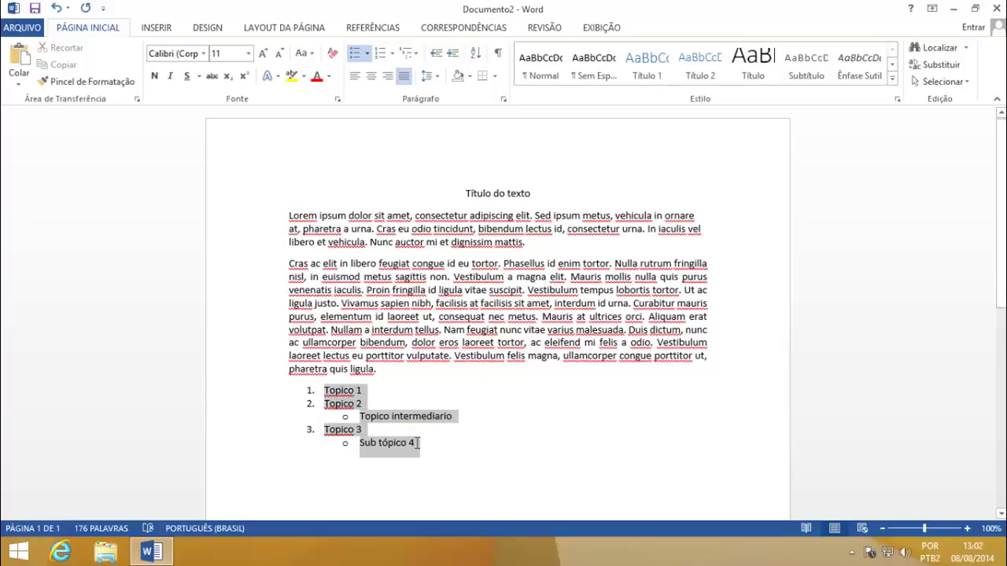
{"action": "left_click", "coordinate": [417, 54]}
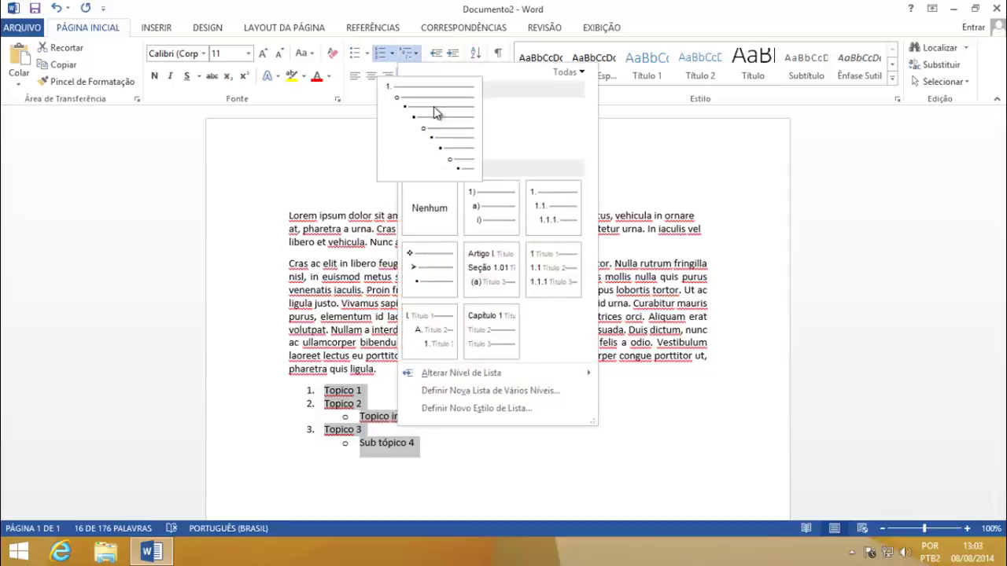
{"action": "mouse_move", "coordinate": [471, 195]}
{"action": "mouse_move", "coordinate": [542, 218]}
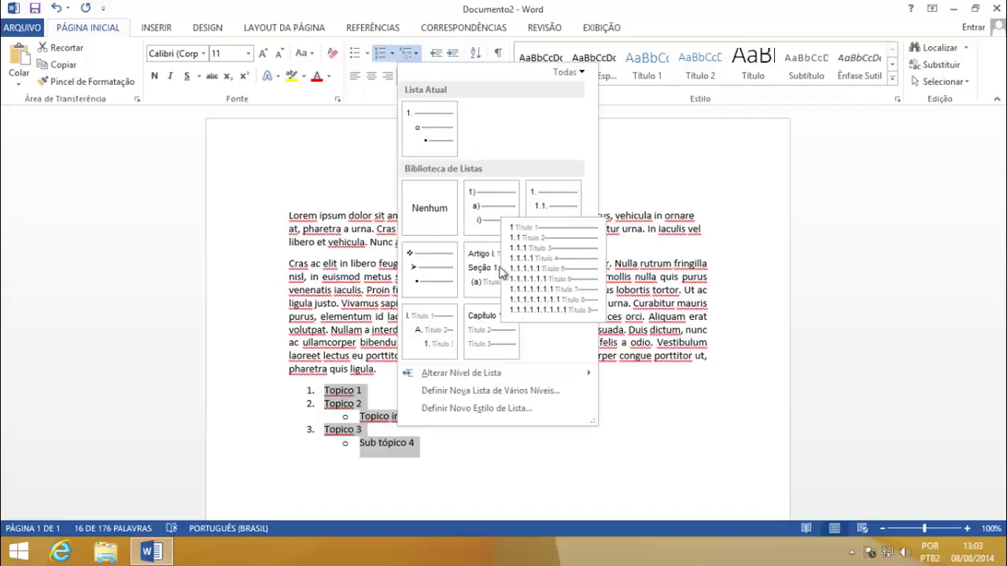
{"action": "mouse_move", "coordinate": [432, 275]}
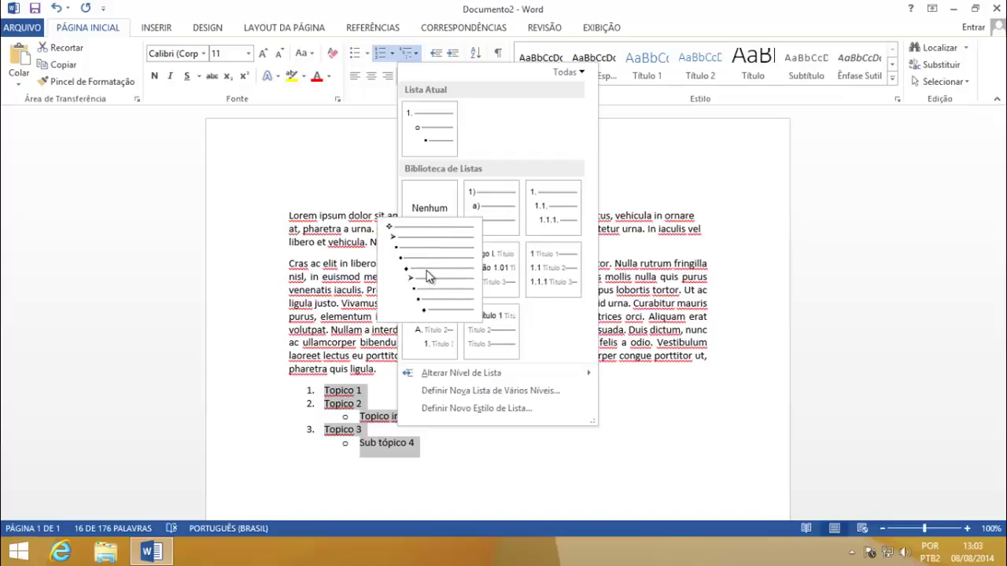
{"action": "mouse_move", "coordinate": [489, 331]}
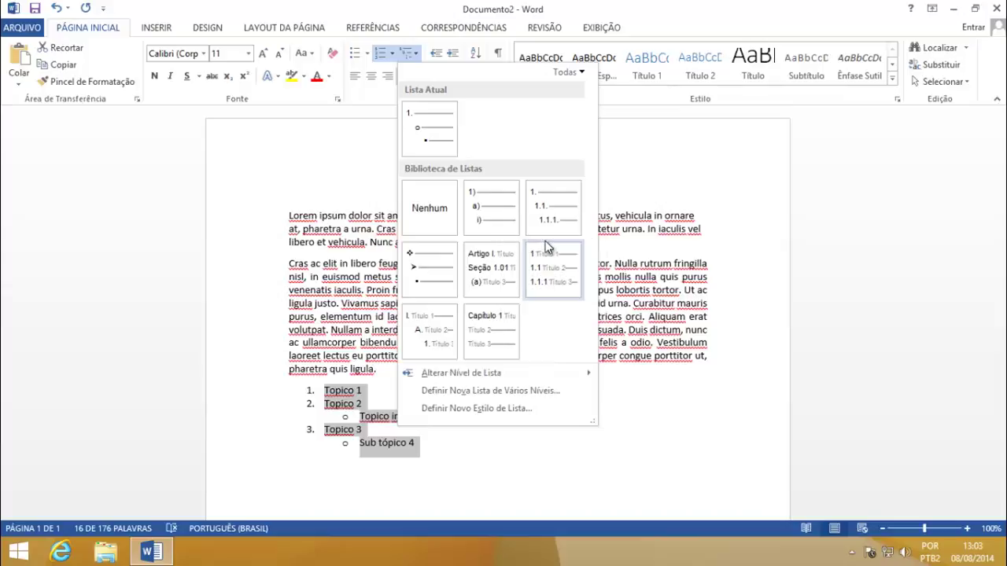
{"action": "left_click", "coordinate": [552, 217]}
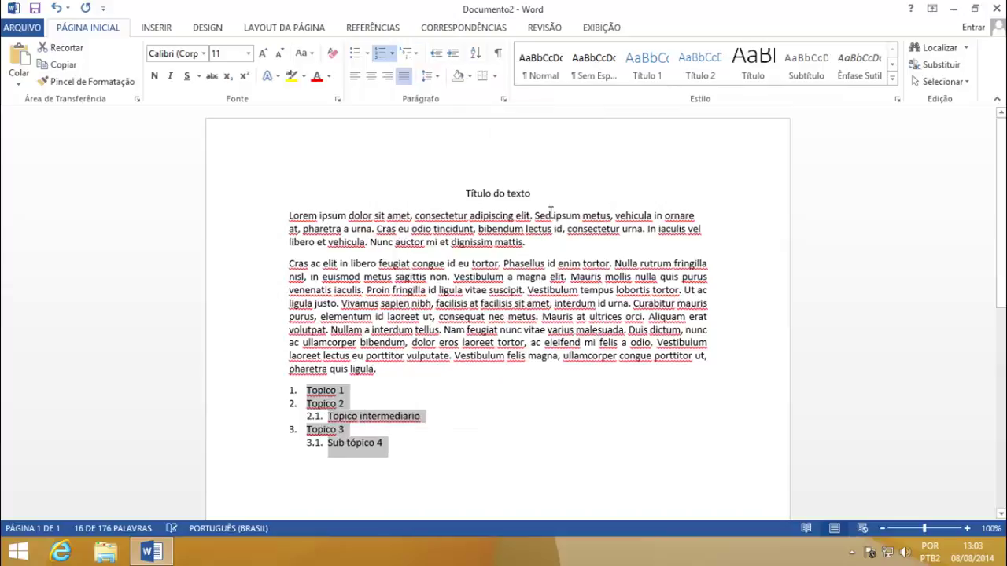
{"action": "left_click", "coordinate": [351, 399]}
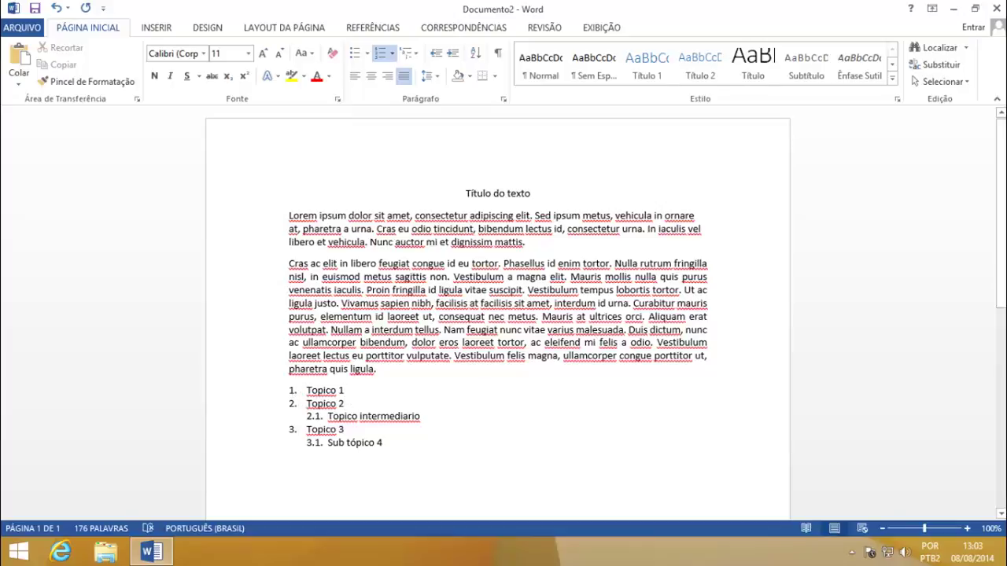
Add a new numbered item Novo directly after Topico 1.
{"action": "left_click", "coordinate": [344, 390]}
{"action": "key", "text": "Return"}
{"action": "type", "text": "Nov"}
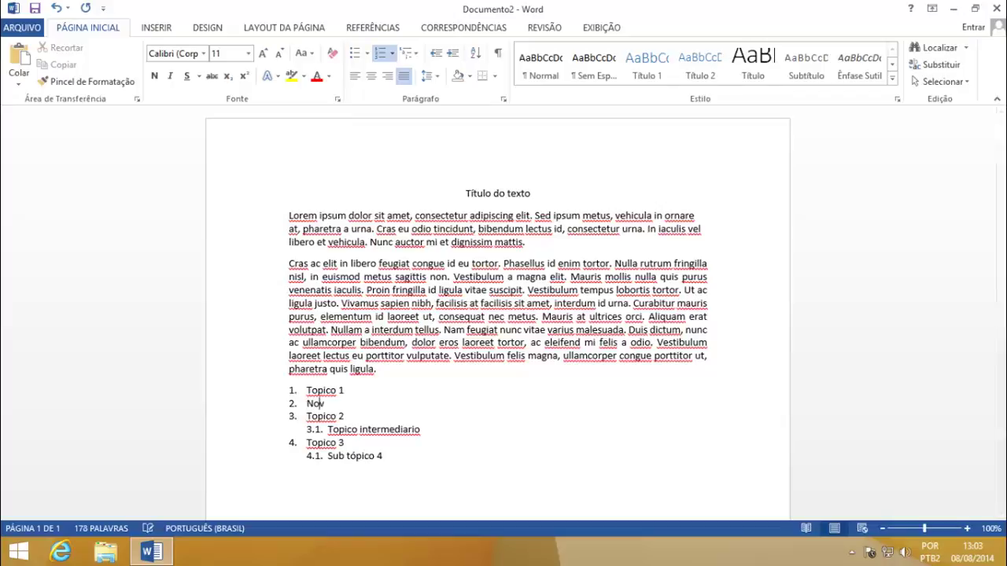
{"action": "type", "text": "o"}
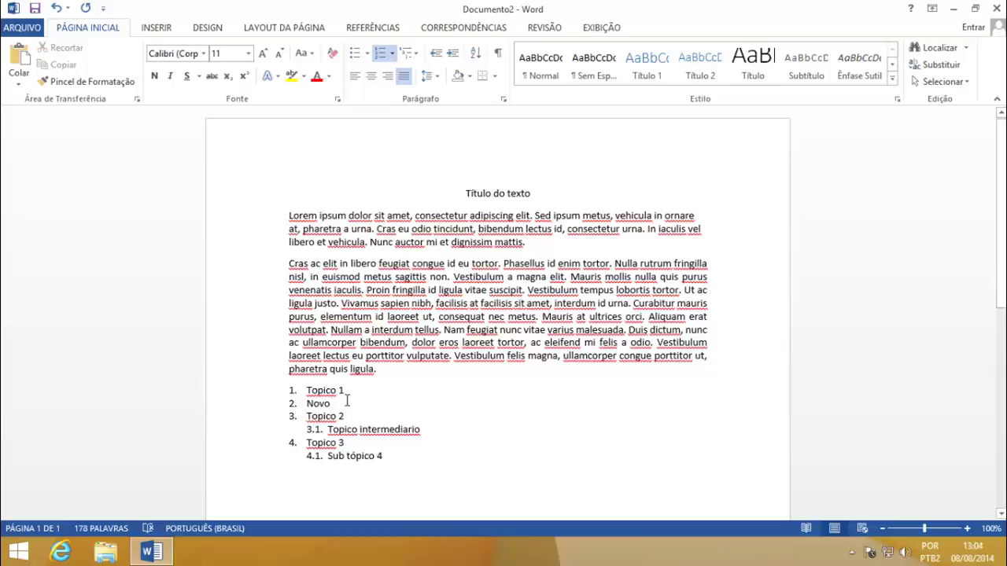
Delete the Topico 1 item from the numbered list.
{"action": "triple_click", "coordinate": [348, 392]}
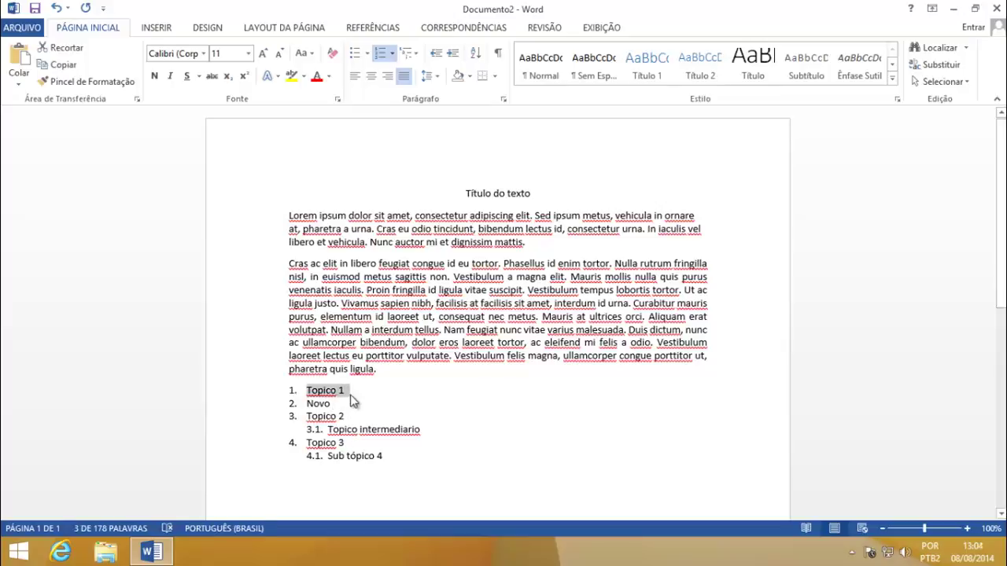
{"action": "key", "text": "Delete"}
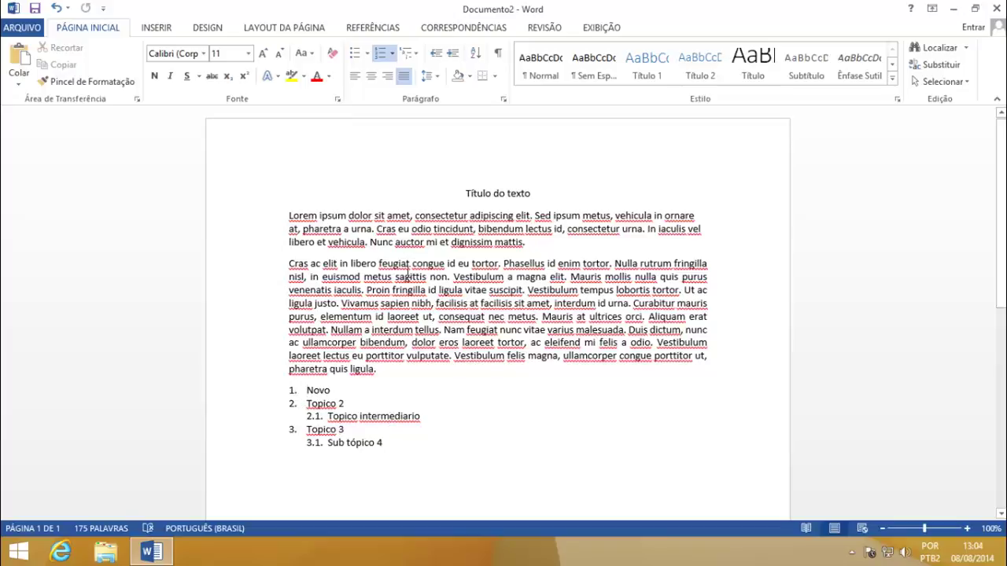
{"action": "left_click", "coordinate": [408, 273]}
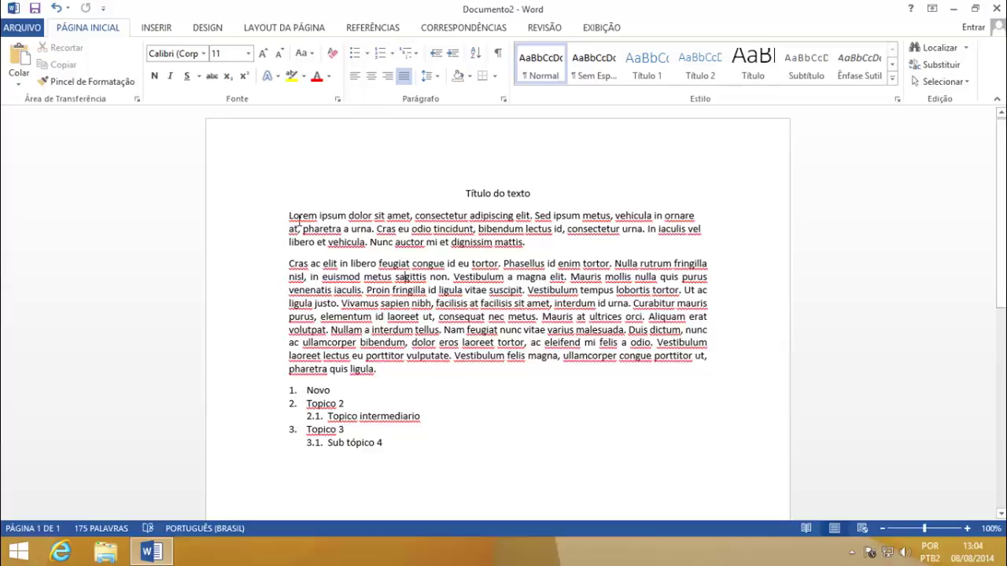
Apply yellow paragraph shading to the first body paragraph, beginning with Lorem ipsum.
{"action": "left_click_drag", "start_coordinate": [290, 216], "coordinate": [533, 247]}
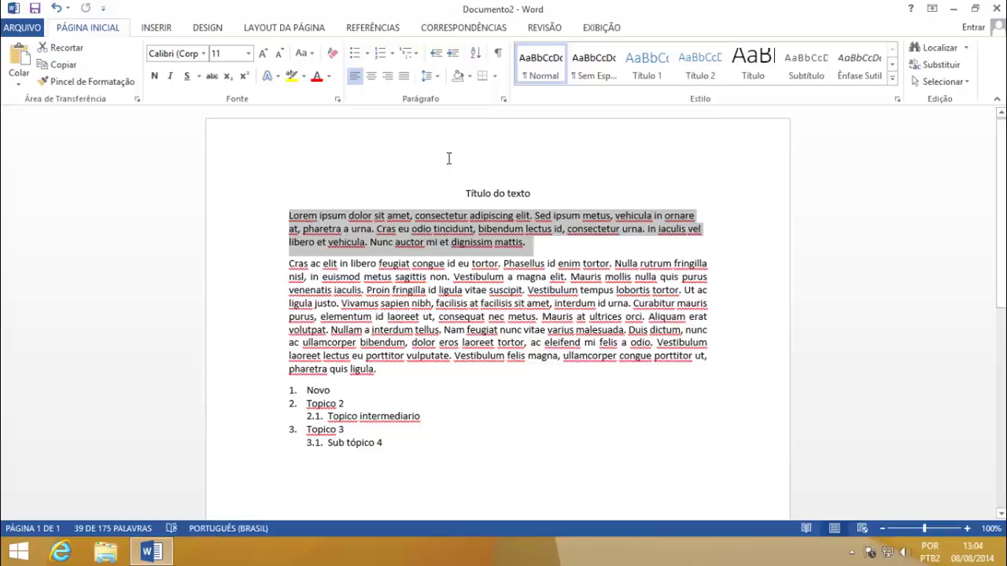
{"action": "left_click", "coordinate": [469, 77]}
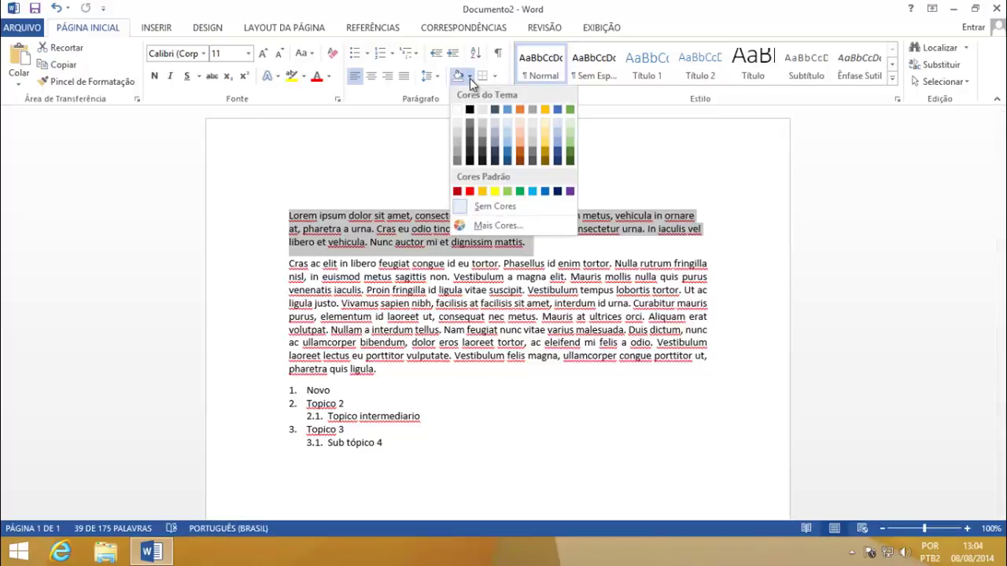
{"action": "left_click", "coordinate": [495, 193]}
{"action": "left_click", "coordinate": [478, 229]}
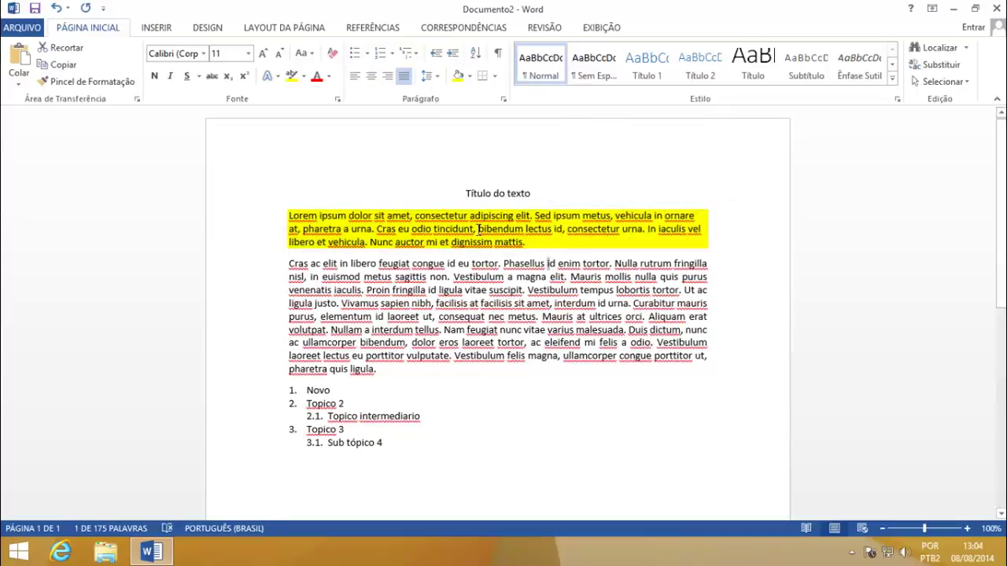
{"action": "left_click", "coordinate": [449, 222]}
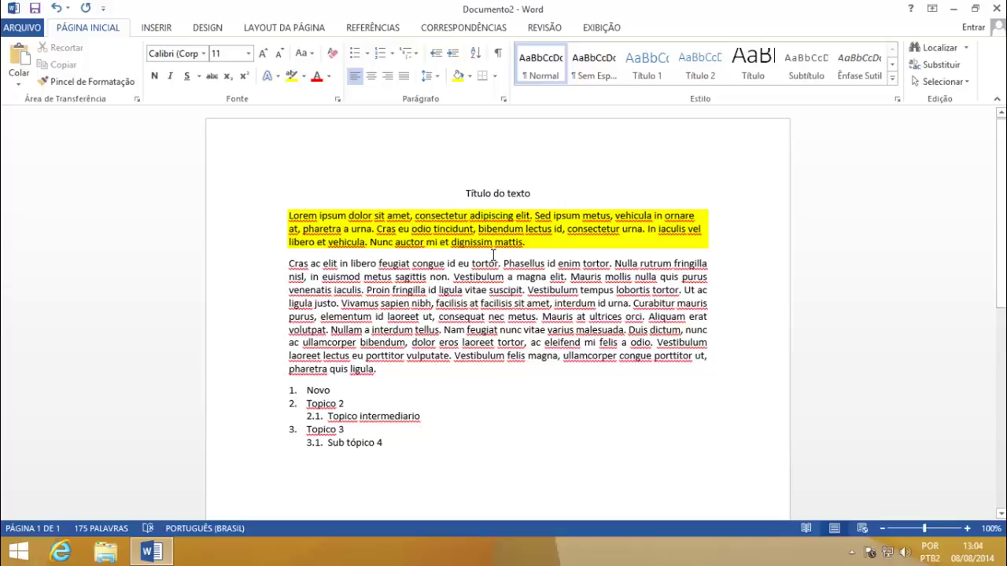
Apply the Subtítulo style to the second body paragraph, beginning with Cras ac elit.
{"action": "key", "text": "ctrl+j"}
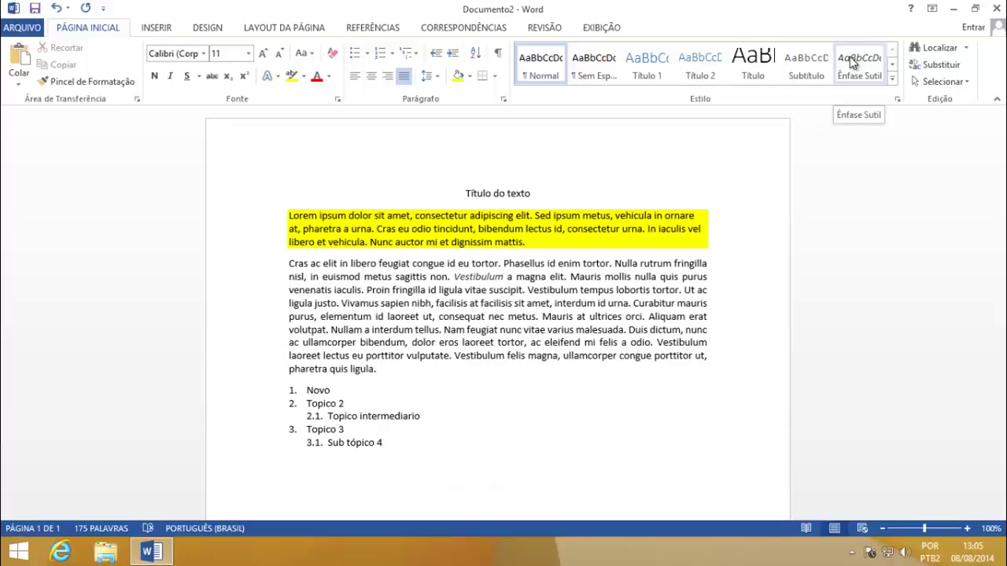
{"action": "left_click", "coordinate": [893, 80]}
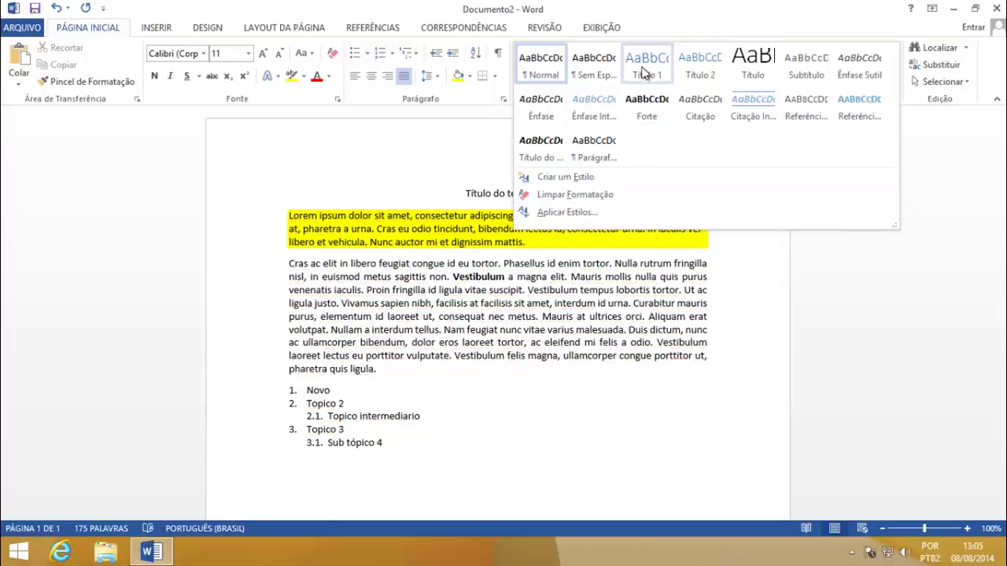
{"action": "left_click", "coordinate": [822, 61]}
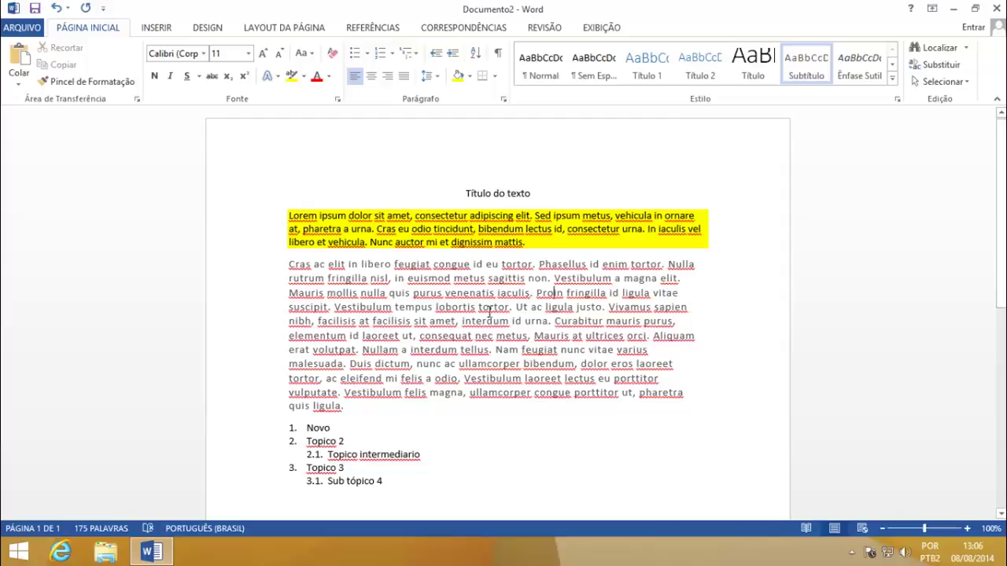
Search the document for Mauris and go to the match in the phrase Curabitur mauris purus.
{"action": "left_click", "coordinate": [300, 241]}
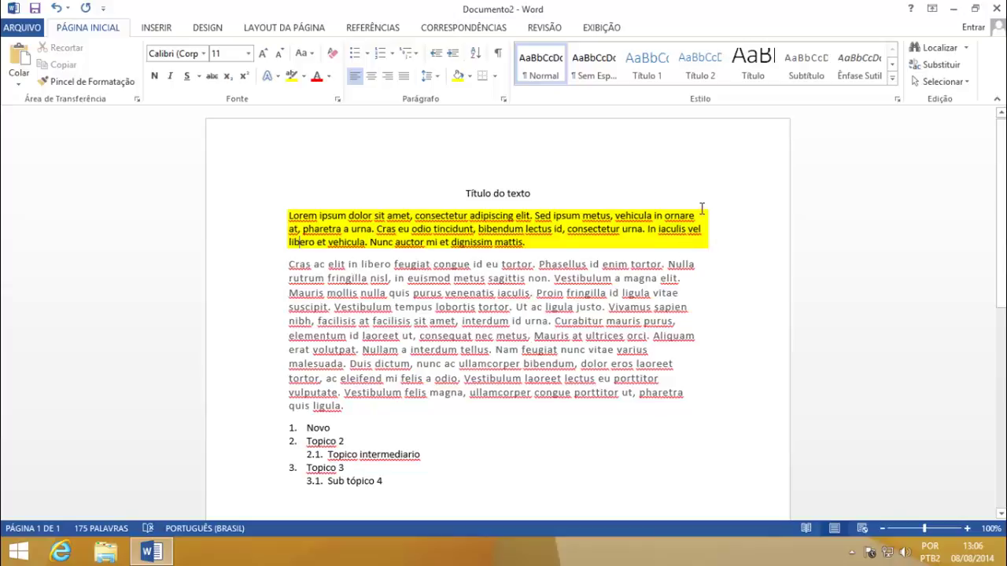
{"action": "left_click", "coordinate": [933, 47]}
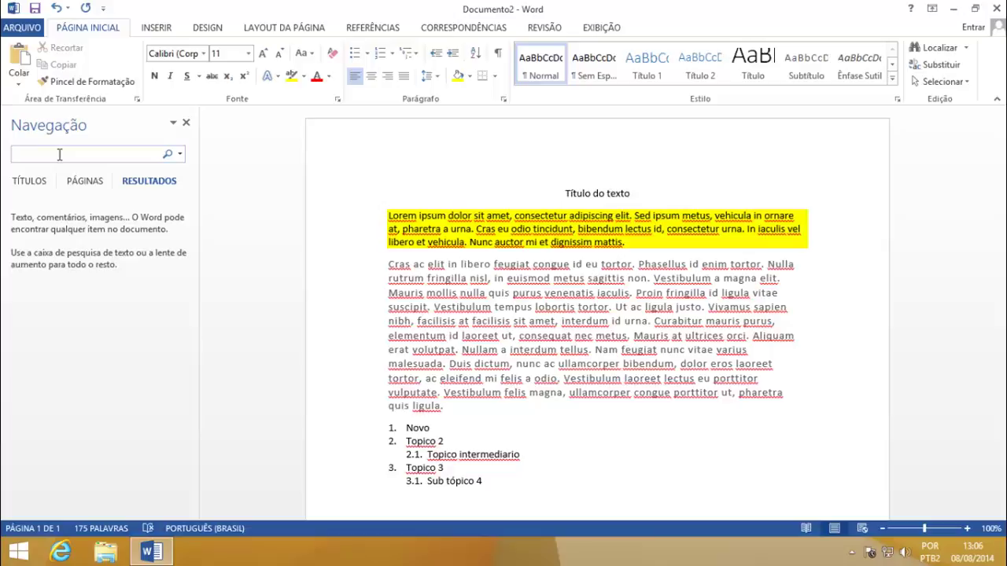
{"action": "type", "text": "Ma"}
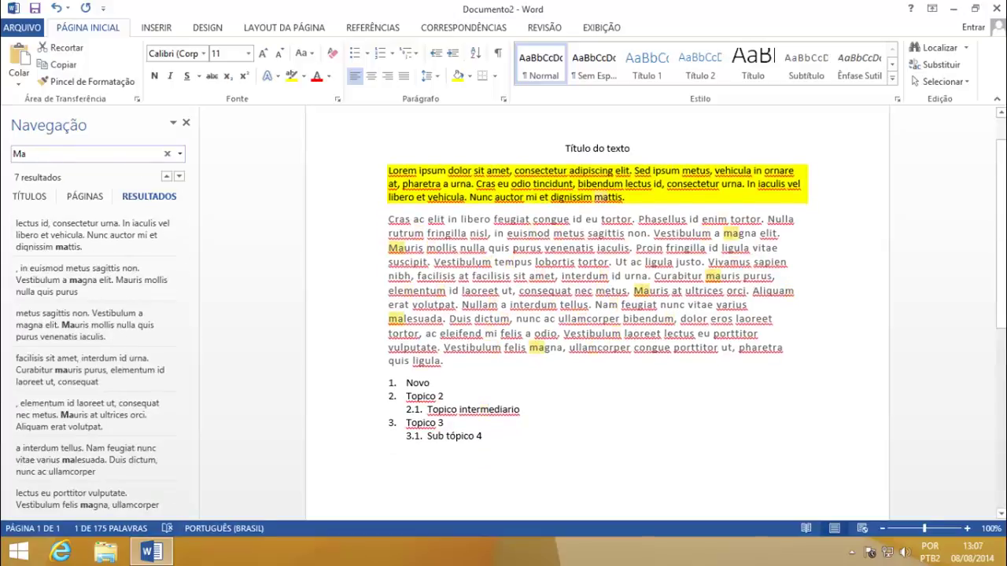
{"action": "type", "text": "uris"}
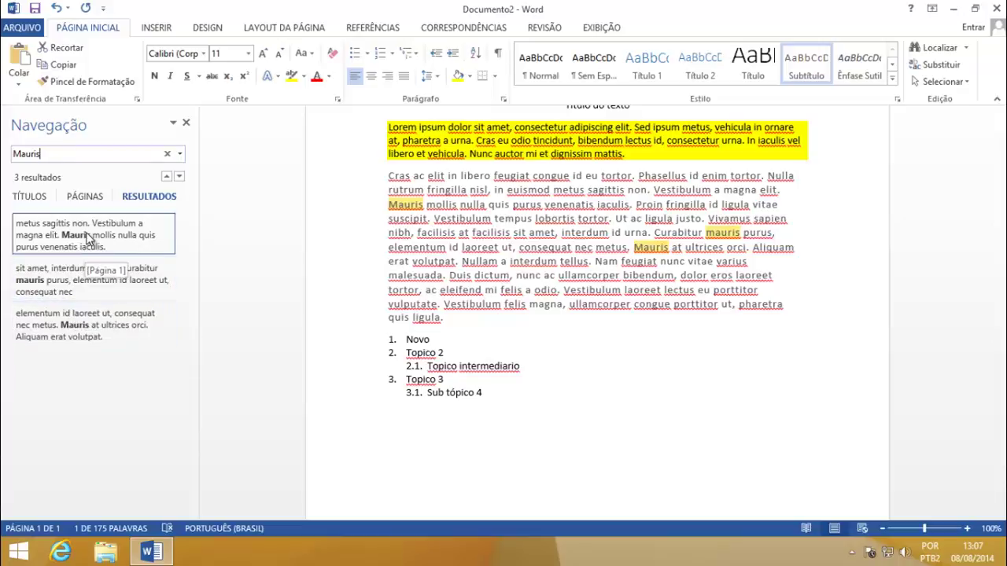
{"action": "left_click", "coordinate": [71, 283]}
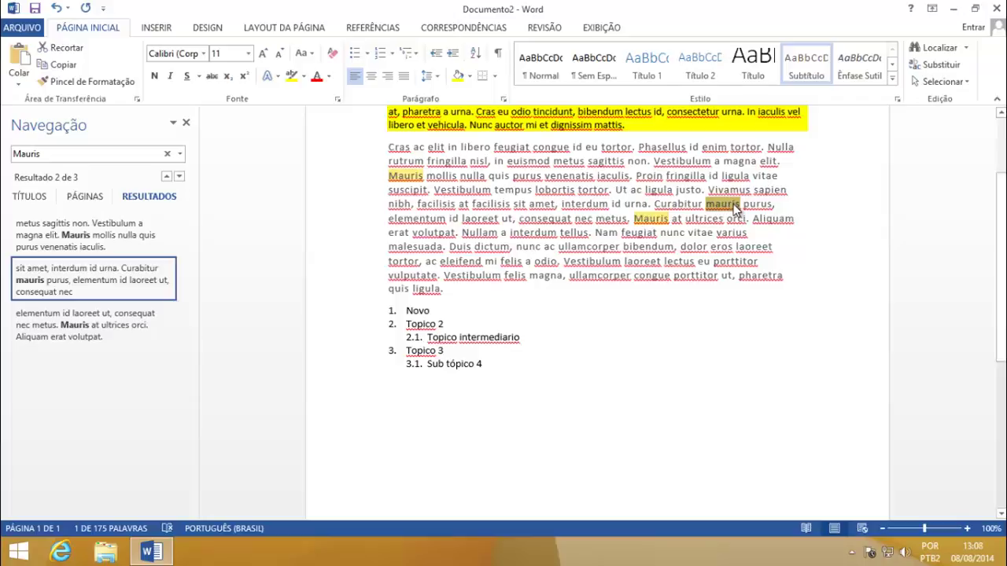
Replace the selected occurrence of mauris with mauris2 and find the next match, continuing the search from the start of the document.
{"action": "left_click", "coordinate": [936, 69]}
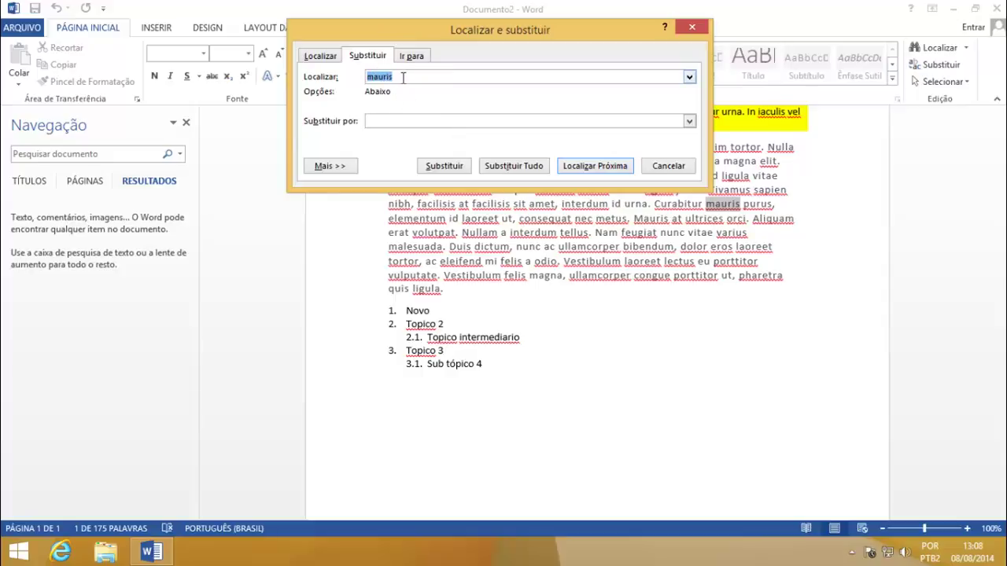
{"action": "left_click", "coordinate": [396, 120]}
{"action": "type", "text": "mauris2"}
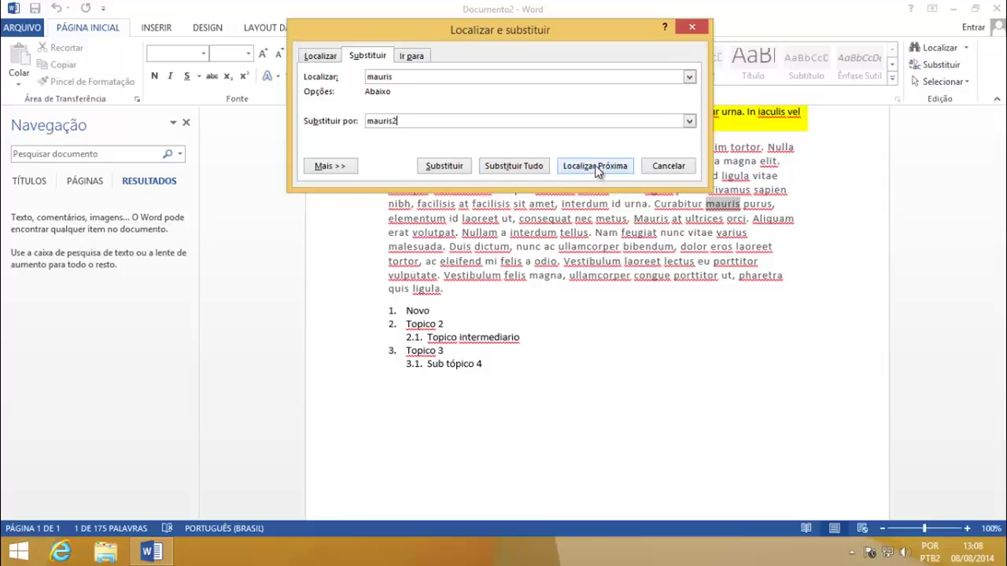
{"action": "left_click", "coordinate": [439, 166]}
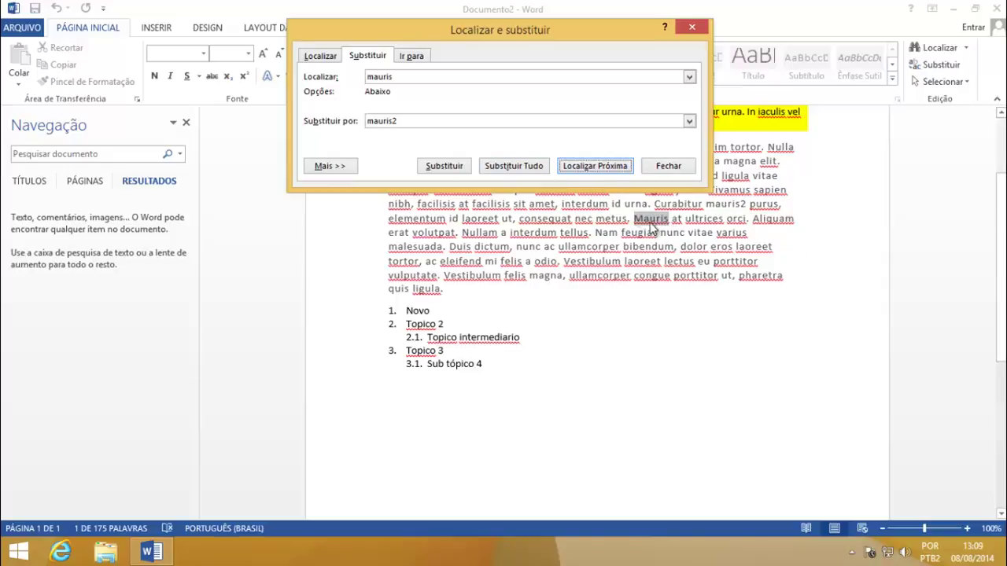
{"action": "left_click", "coordinate": [596, 169]}
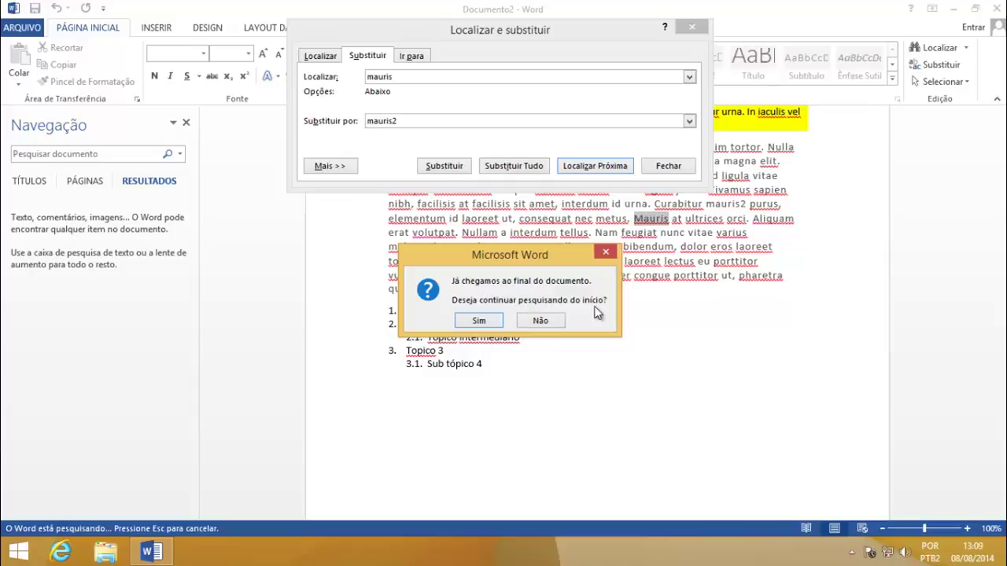
{"action": "left_click", "coordinate": [479, 321]}
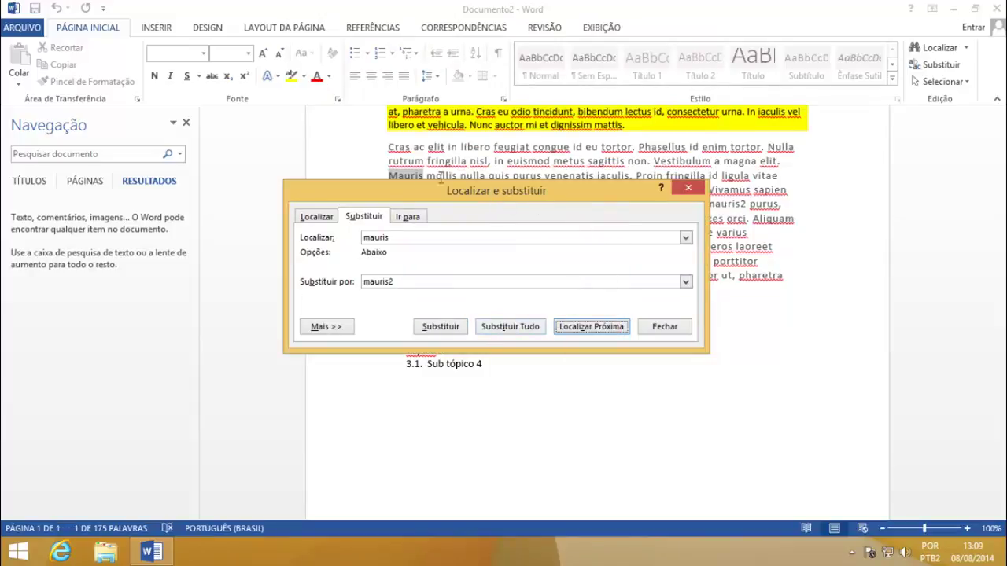